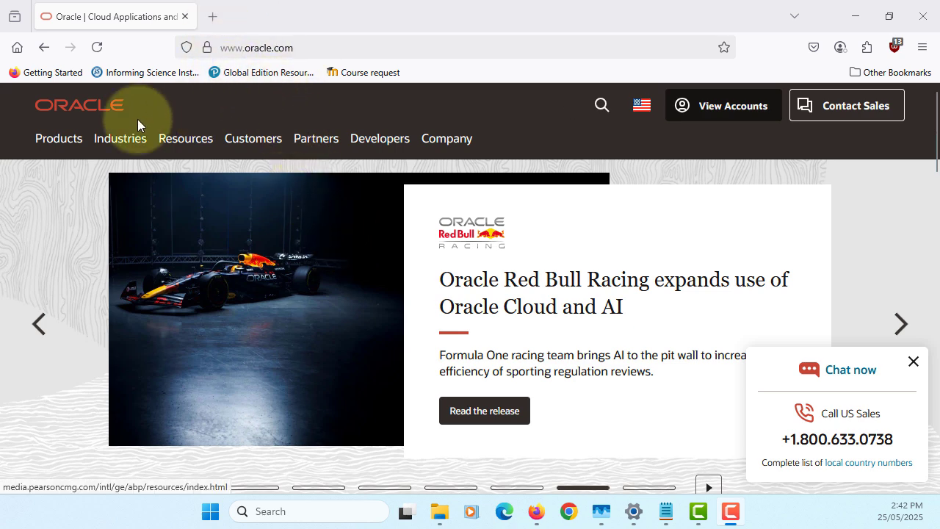
Go to the Java product page among Oracle's hardware and software products and open its Java downloads page.
click(66, 143)
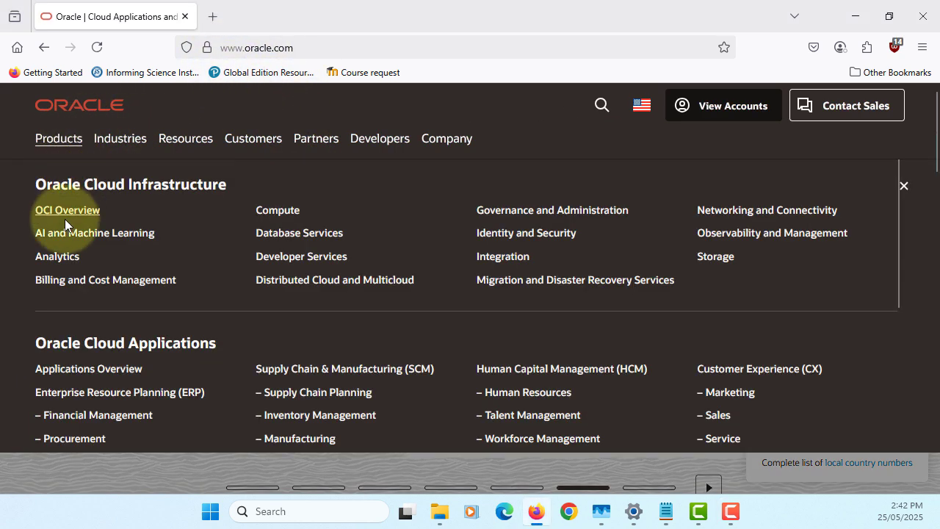
scroll(225, 271, down, 3)
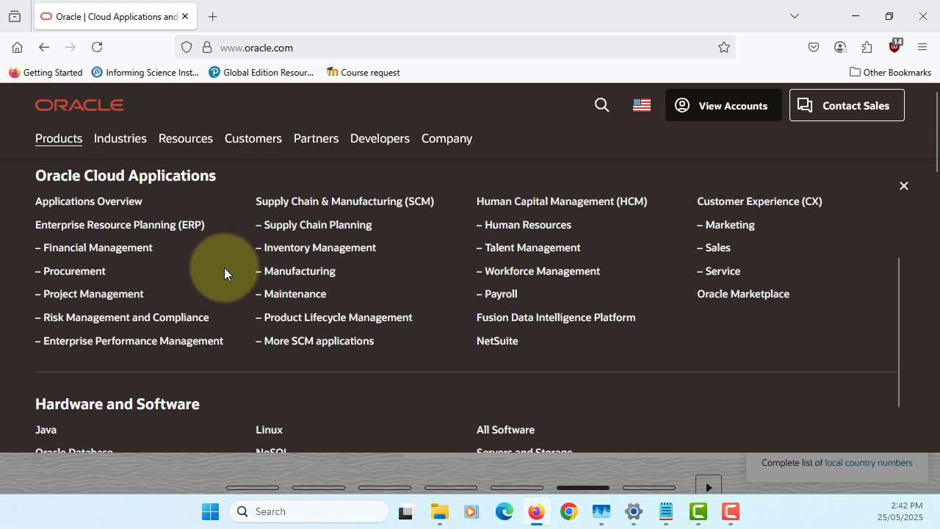
scroll(53, 360, down, 2)
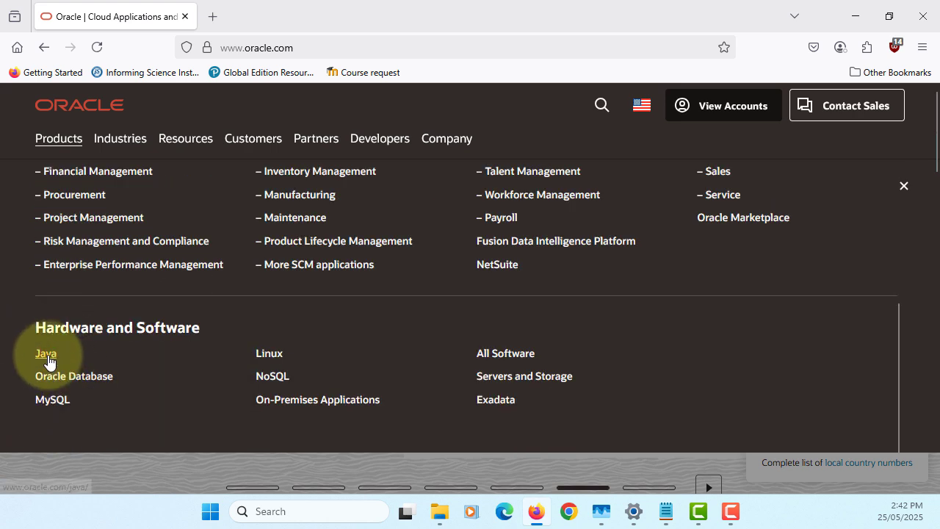
click(46, 355)
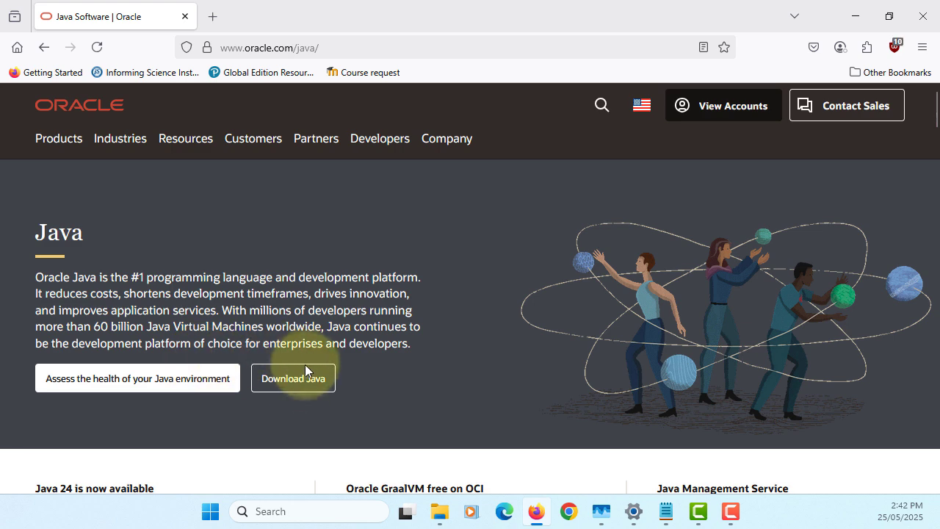
click(300, 383)
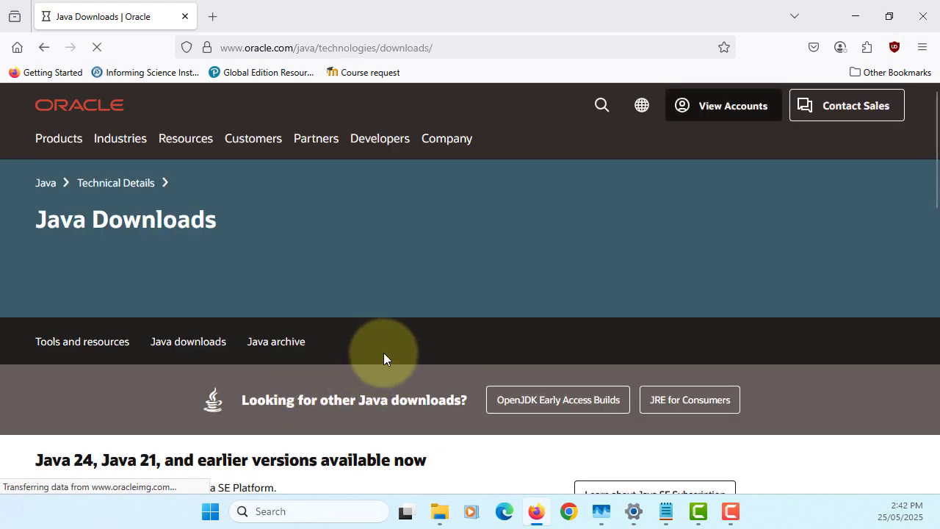
Examine until when JDK 24 receives updates and which JDK is the latest Long-Term Support release.
scroll(382, 353, down, 3)
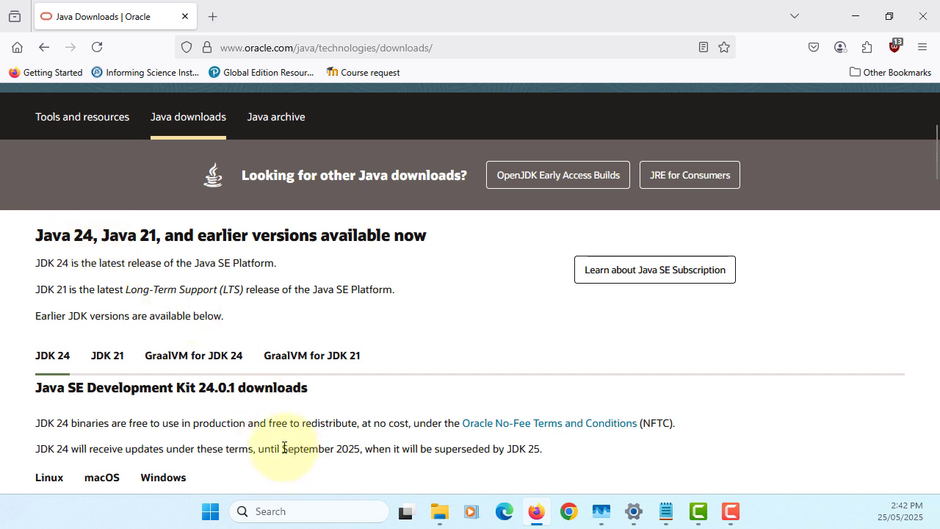
drag(282, 449, 368, 448)
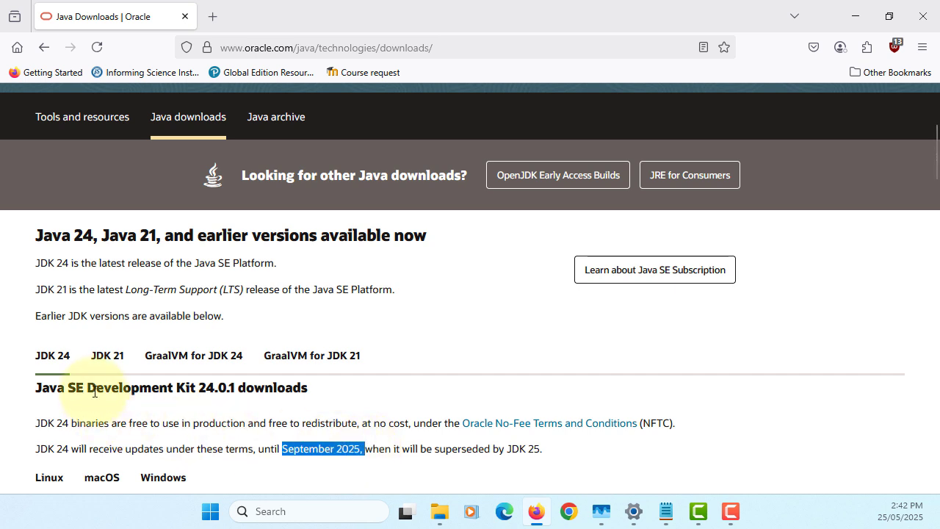
drag(35, 289, 257, 287)
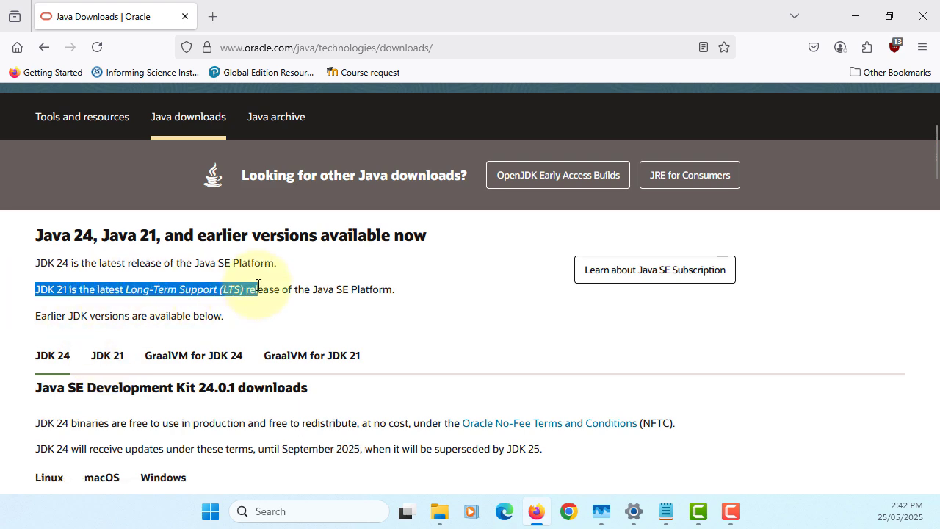
Show the JDK 21 downloads and highlight the date until which it receives updates under the NFTC.
click(110, 358)
scroll(301, 379, down, 2)
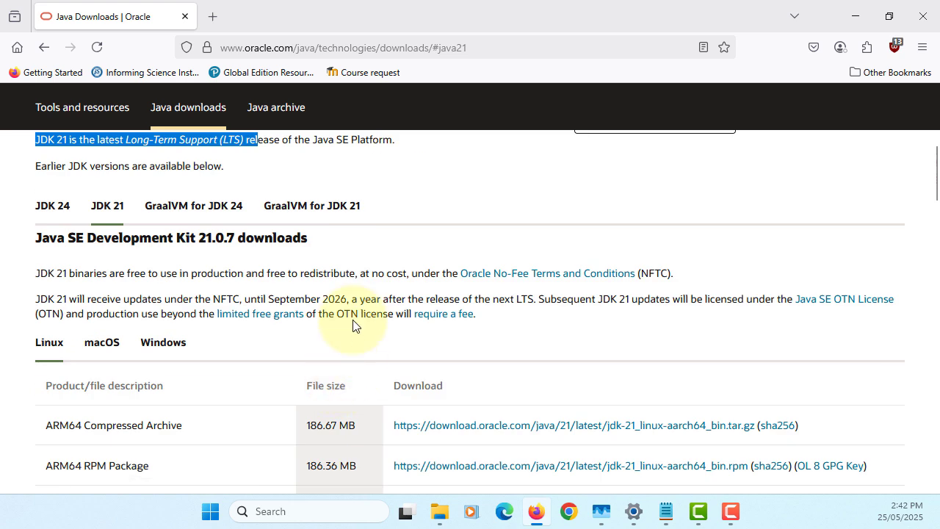
drag(269, 300, 349, 300)
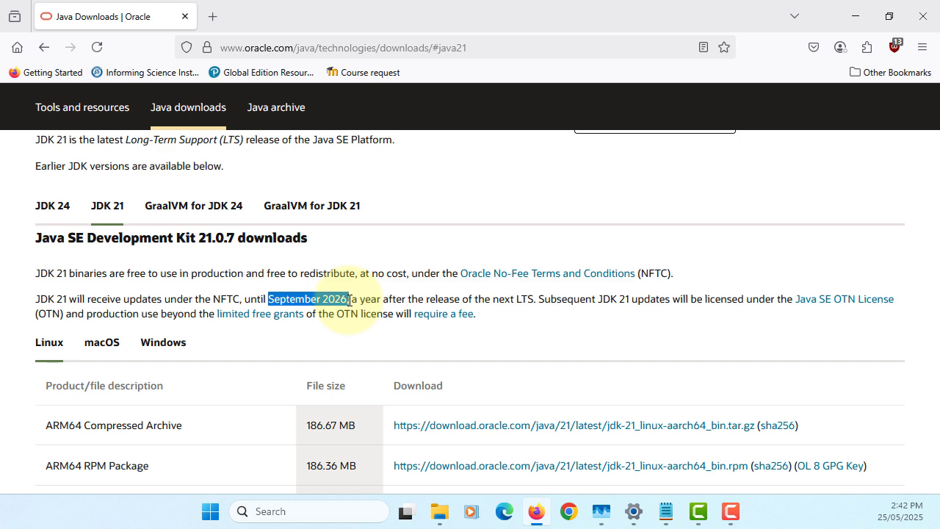
click(347, 299)
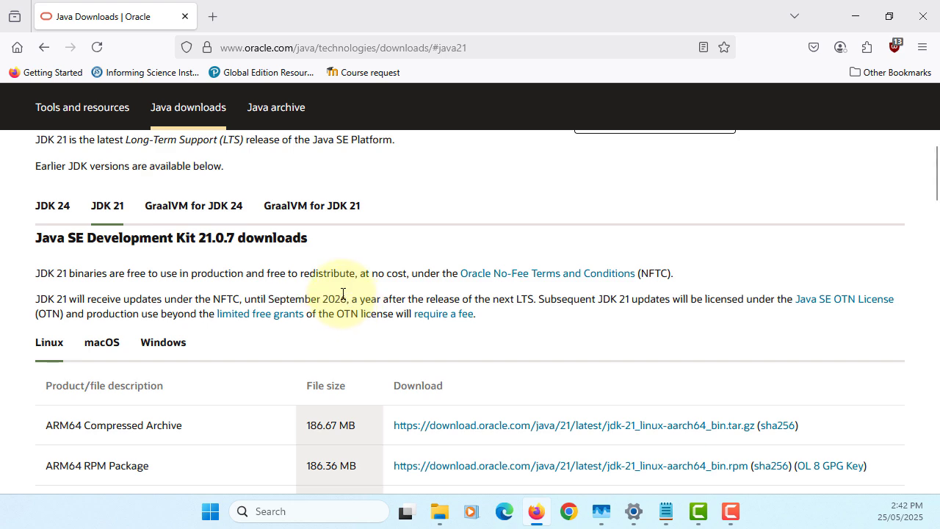
Download the x64 MSI Installer of JDK 21 for Windows.
scroll(342, 294, down, 2)
click(168, 192)
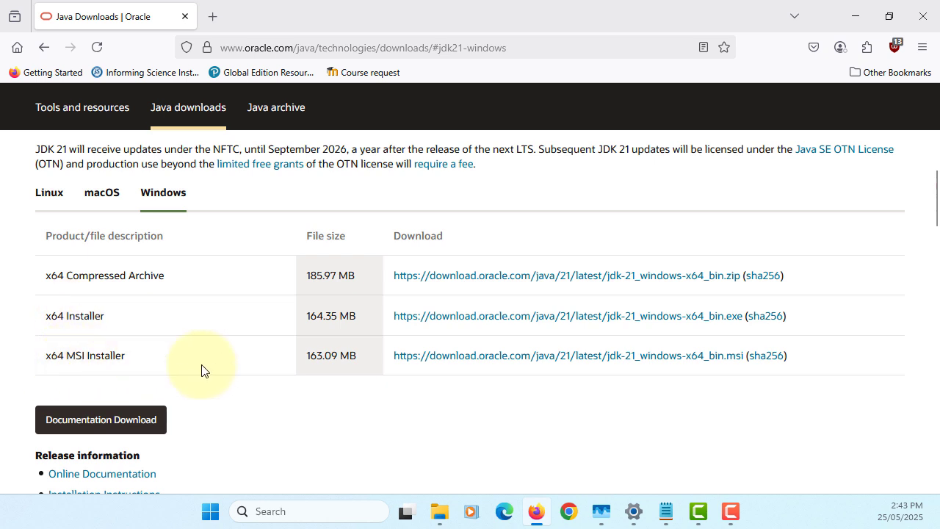
click(431, 359)
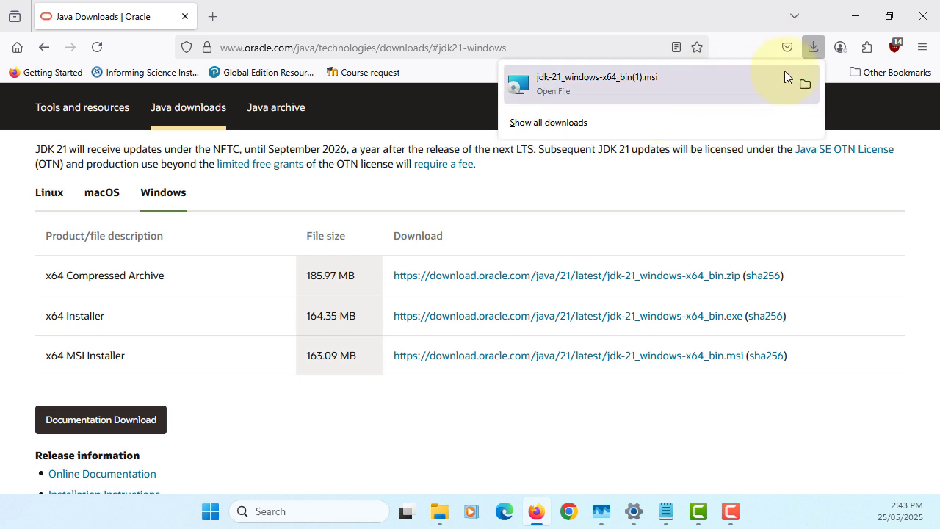
Run the downloaded jdk-21_windows-x64_bin(1).msi from its folder, choosing to install anyway, and minimize the folder and browser windows.
click(805, 87)
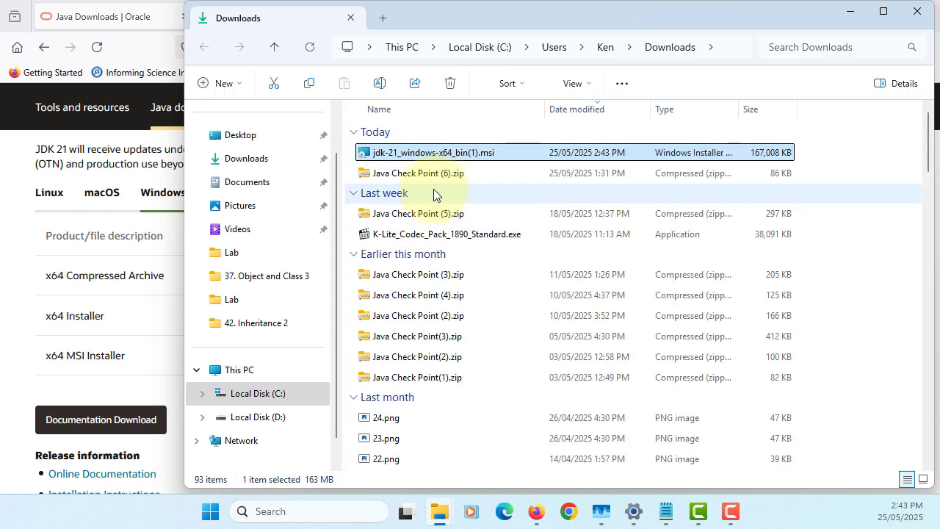
double_click(474, 153)
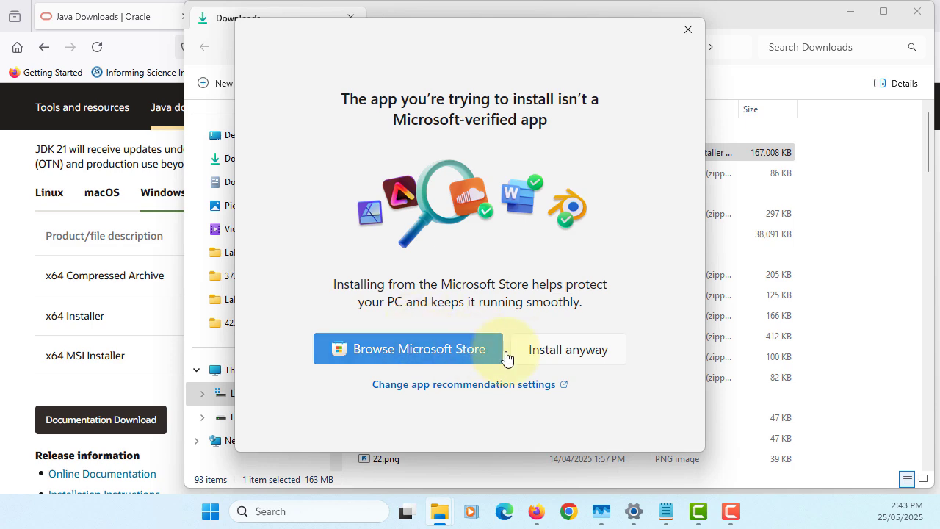
click(573, 353)
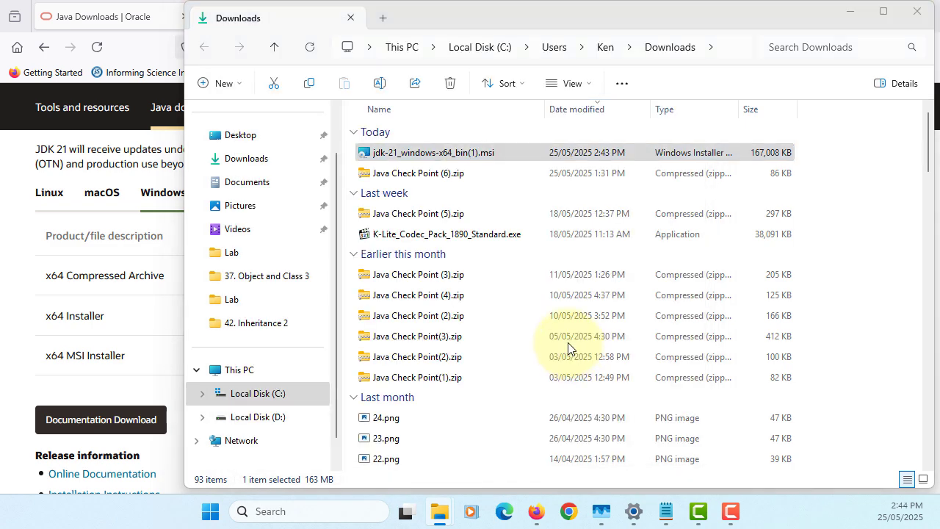
click(852, 12)
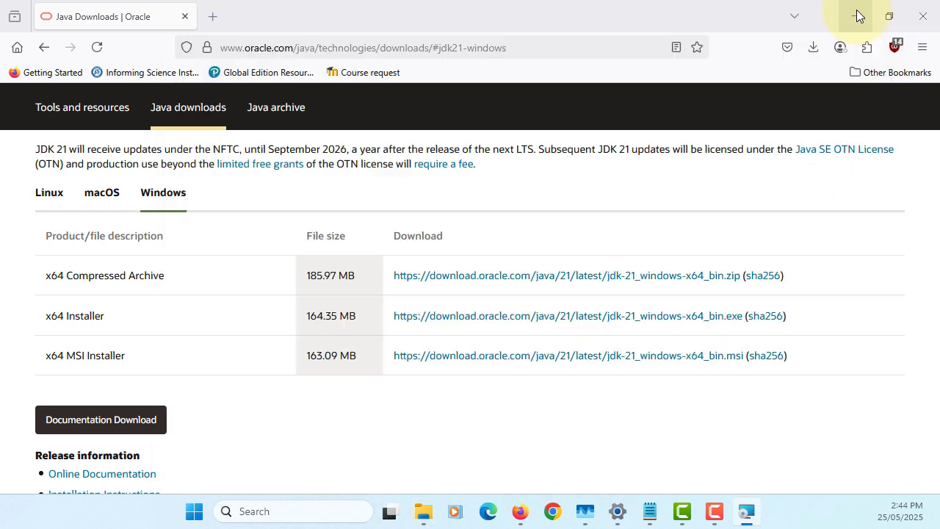
click(842, 20)
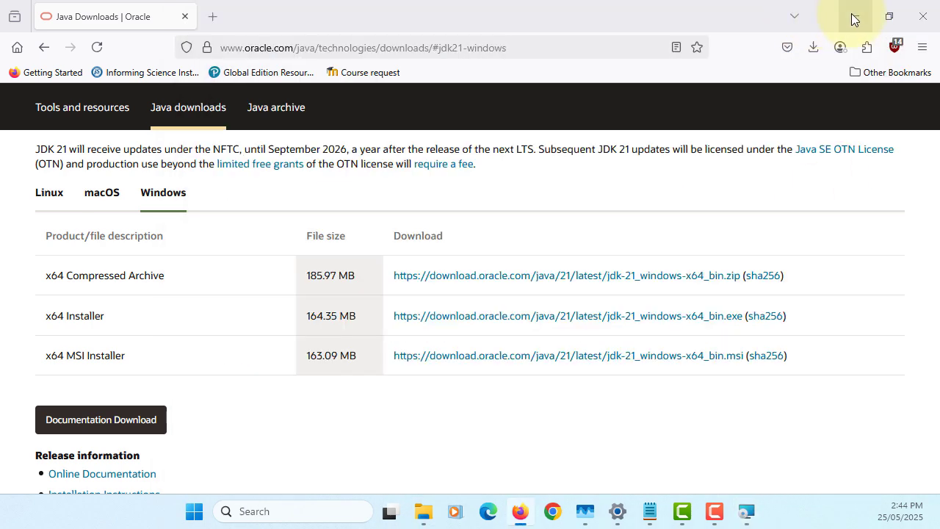
click(853, 17)
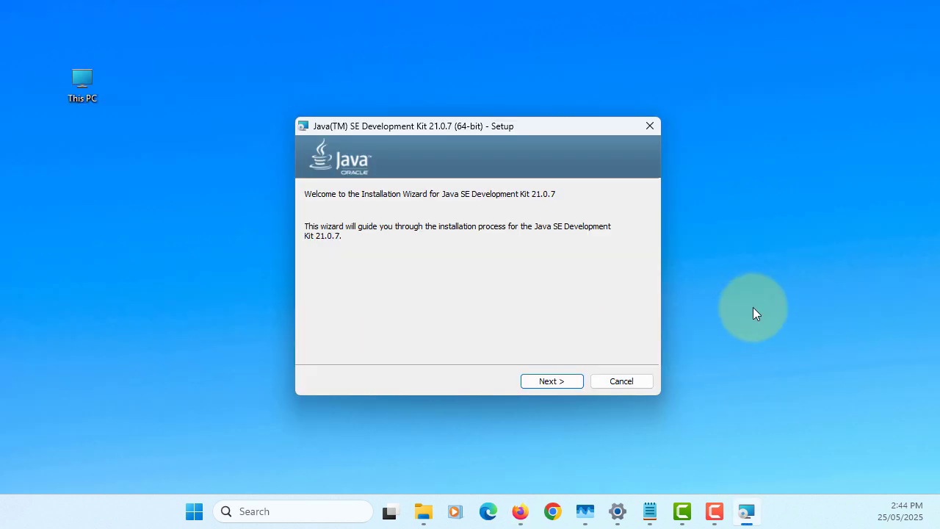
Install Java SE Development Kit 21.0.7 into the default folder C:\Program Files\Java\jdk-21\ and close the setup wizard.
click(577, 382)
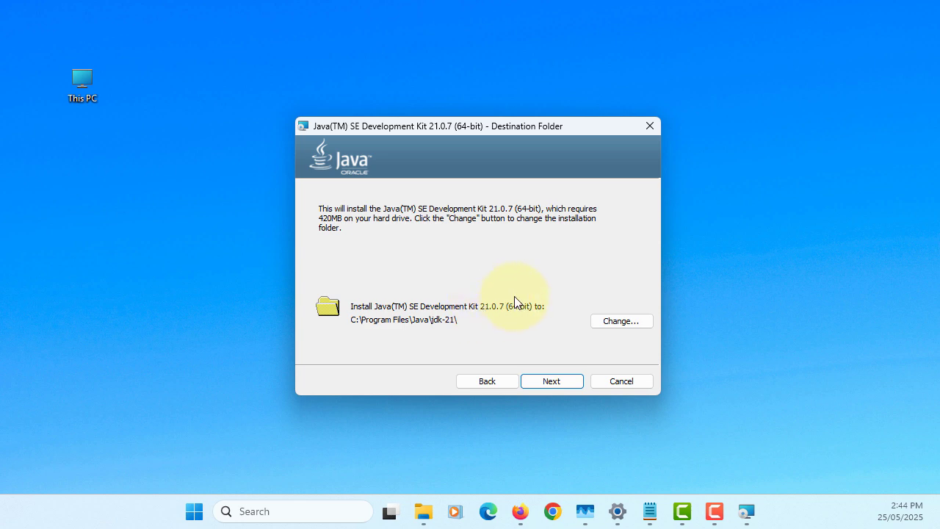
click(551, 381)
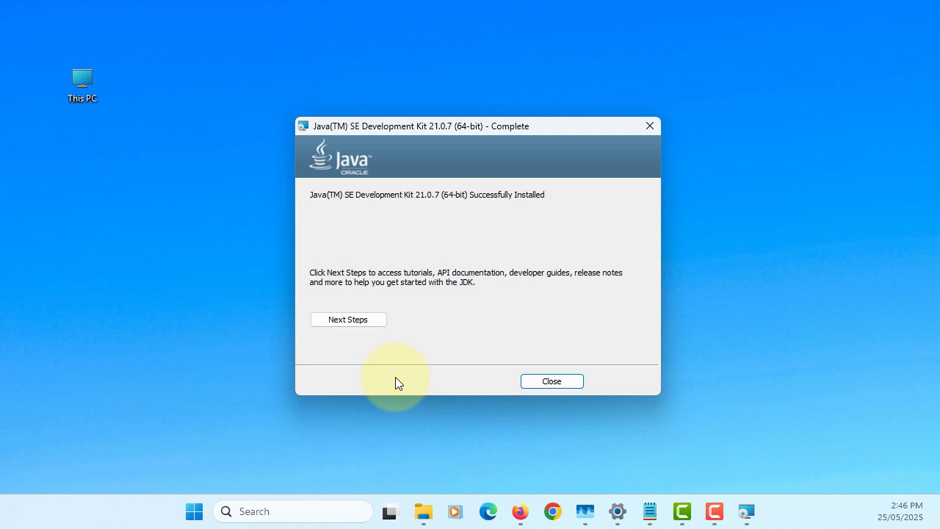
click(542, 387)
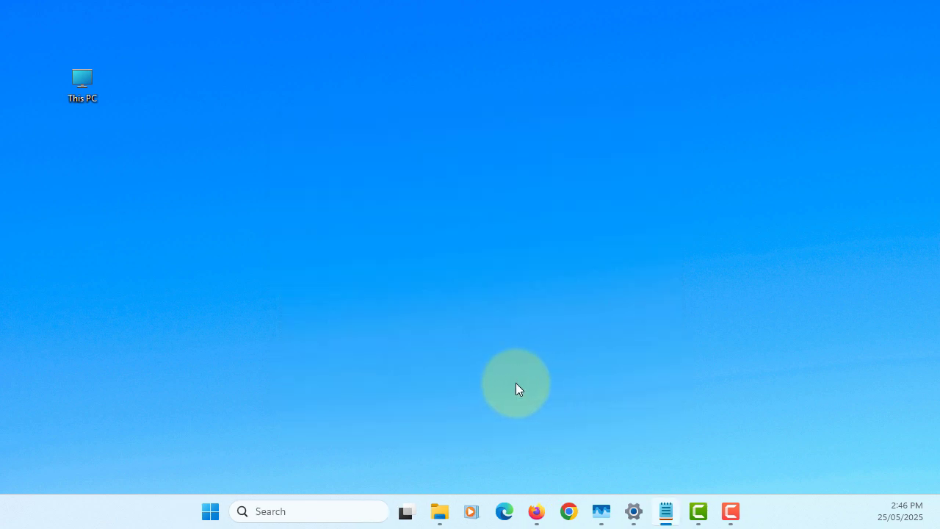
Browse in File Explorer to the JDK's bin folder under C:\Program Files\Java\jdk-21.
key(alt+Tab)
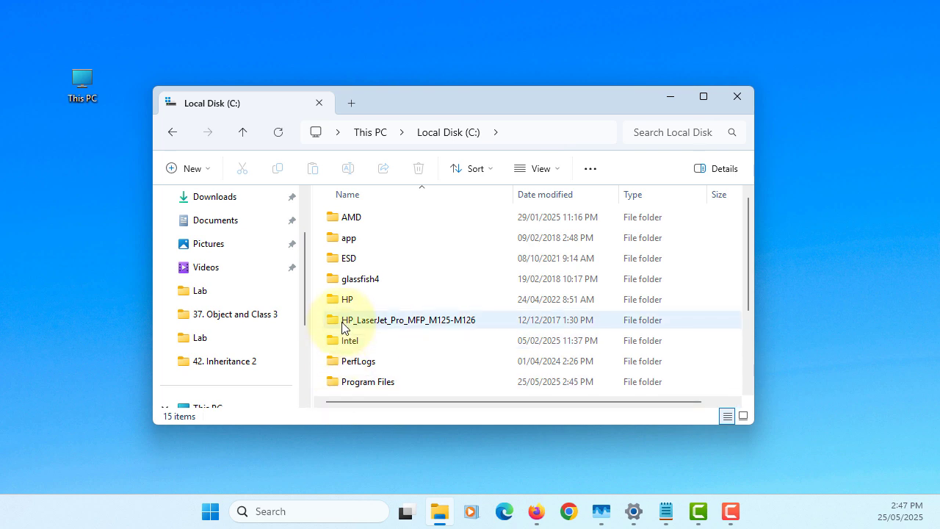
scroll(261, 313, down, 3)
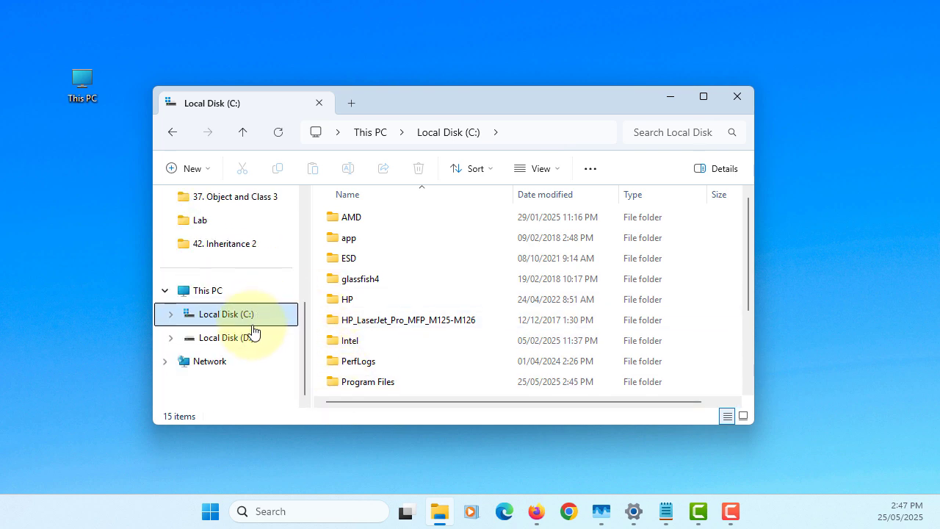
scroll(380, 319, down, 1)
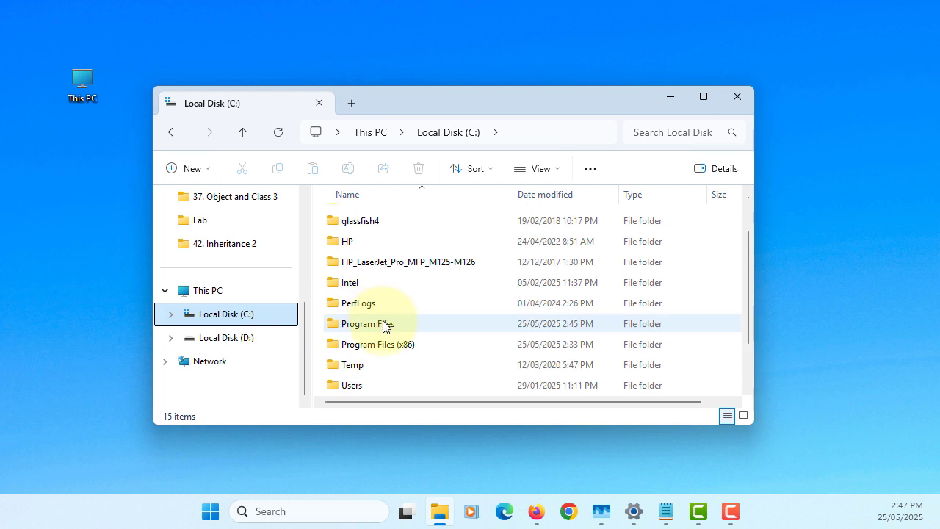
double_click(385, 323)
scroll(382, 327, down, 5)
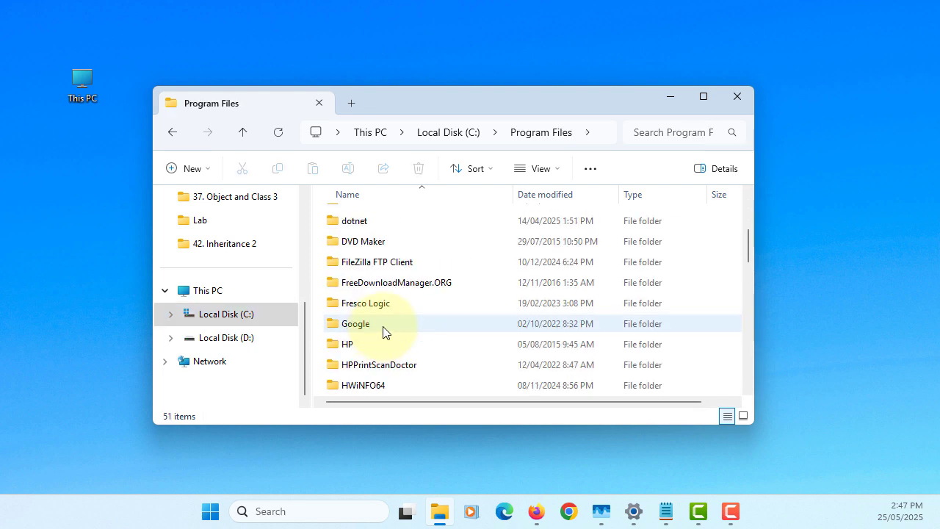
double_click(346, 365)
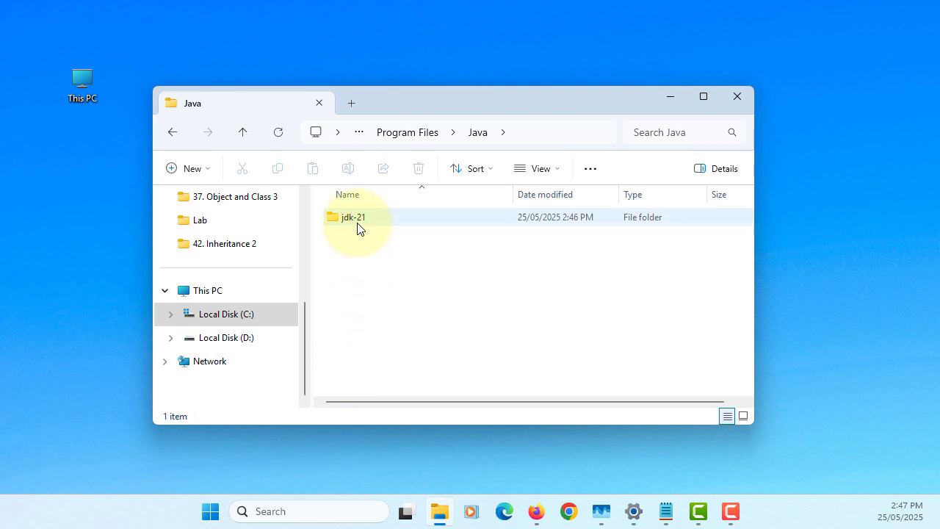
double_click(358, 221)
click(358, 221)
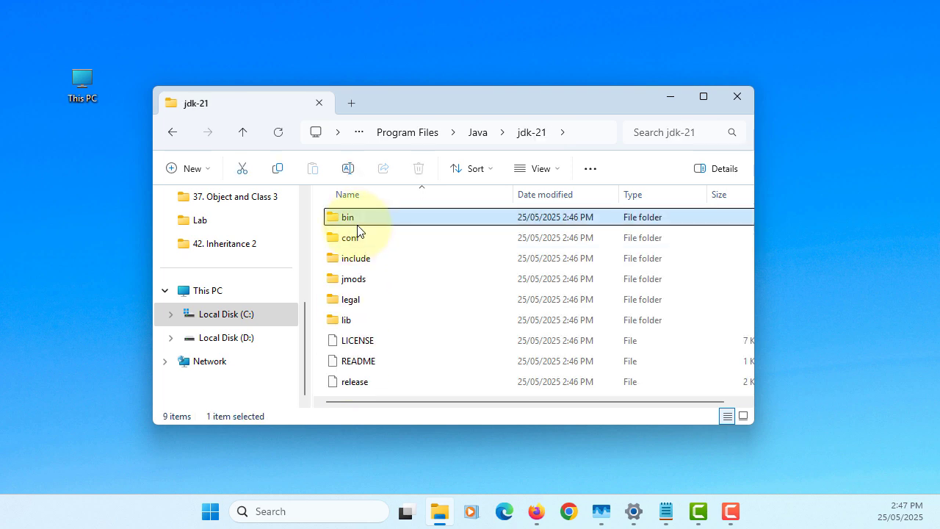
double_click(358, 224)
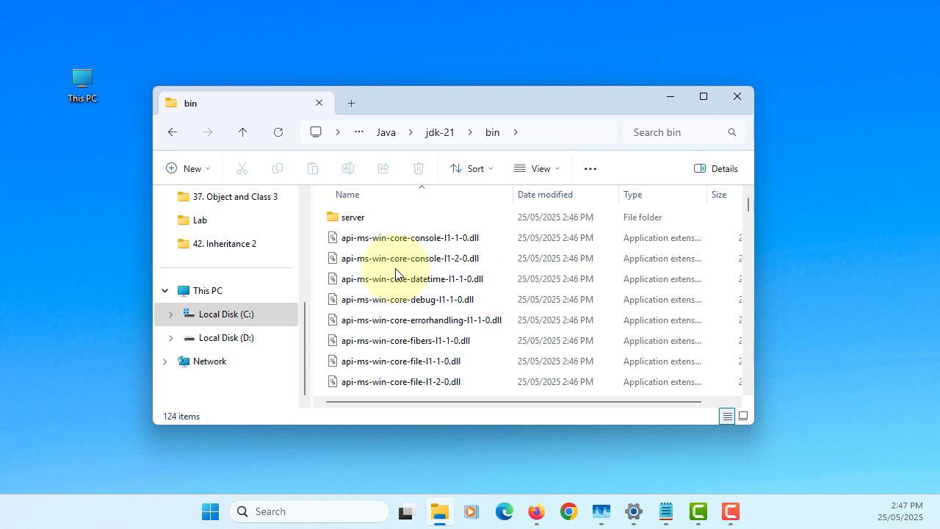
Locate javac.exe and java.exe in the bin folder, and go back up to the Java folder.
scroll(395, 276, down, 3)
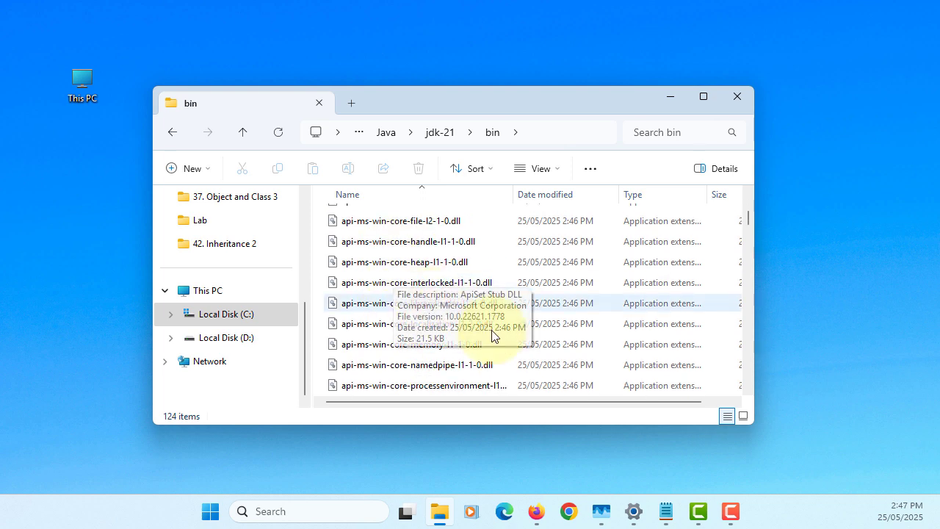
click(533, 329)
key(j)
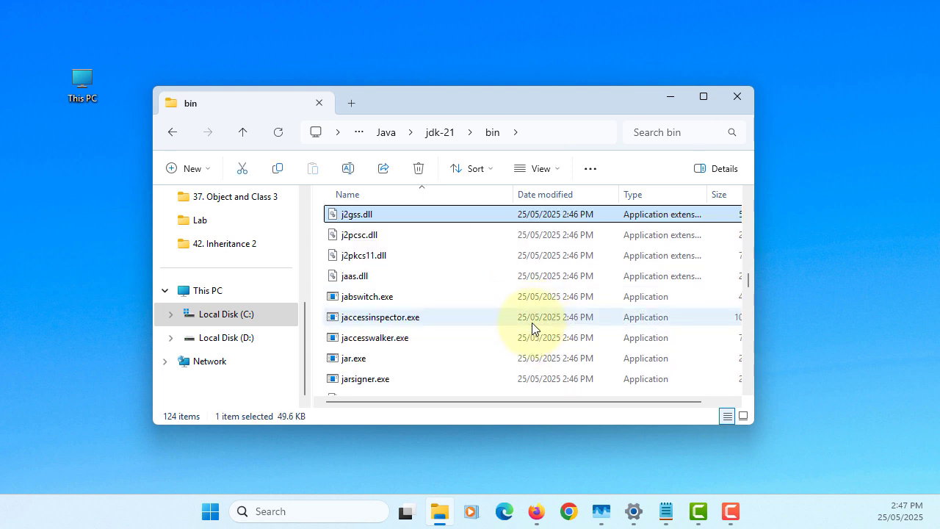
scroll(391, 330, down, 2)
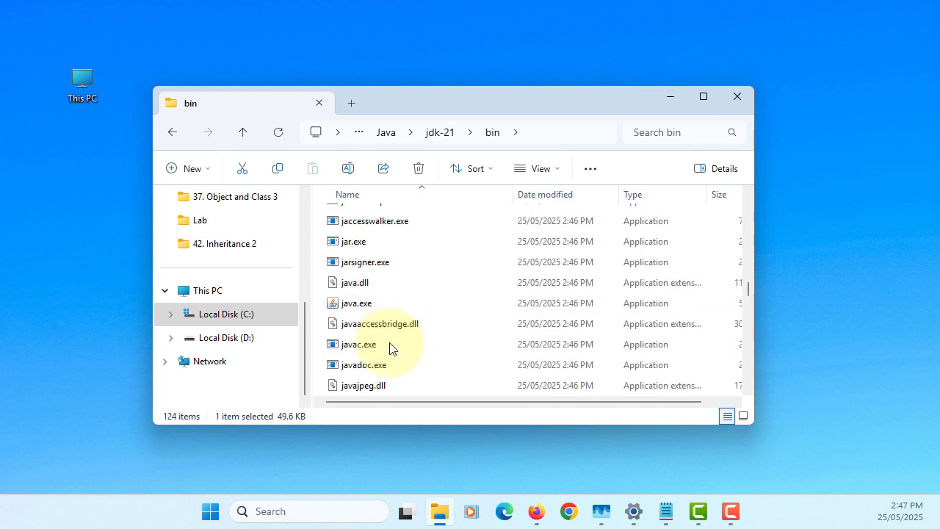
scroll(391, 348, down, 1)
click(368, 285)
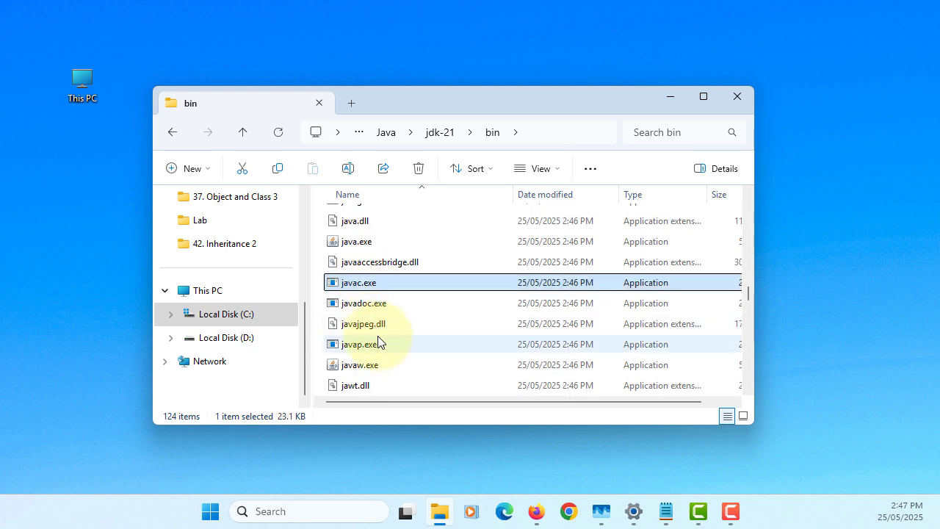
click(368, 244)
click(243, 135)
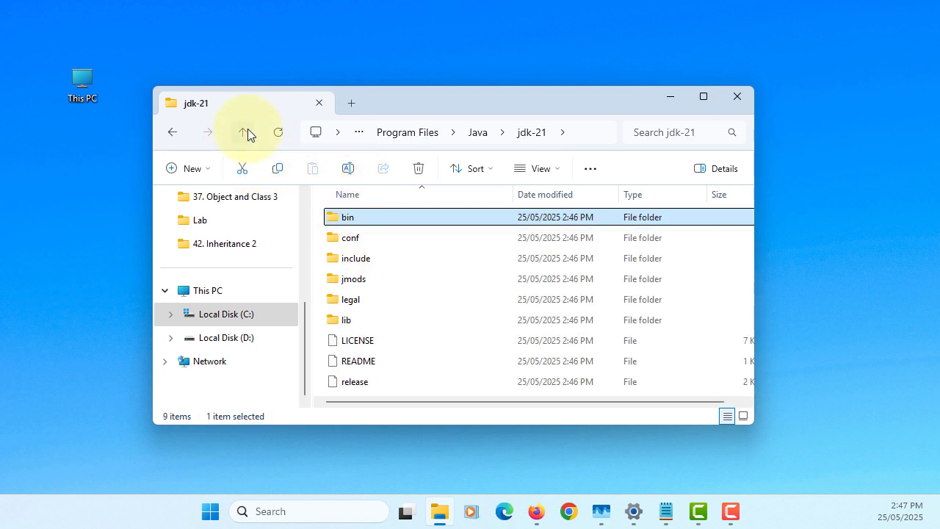
click(243, 133)
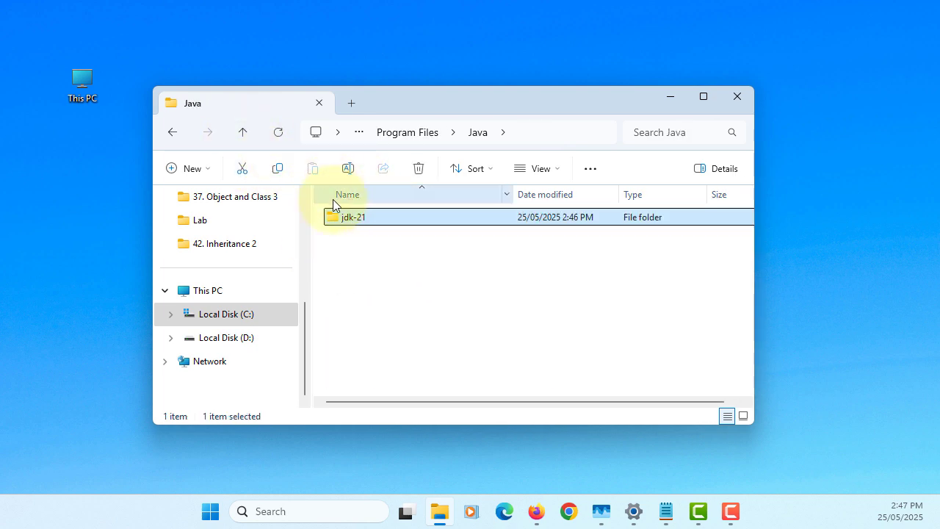
Open the Environment Variables dialog through the properties of This PC and the advanced system settings.
right_click(90, 98)
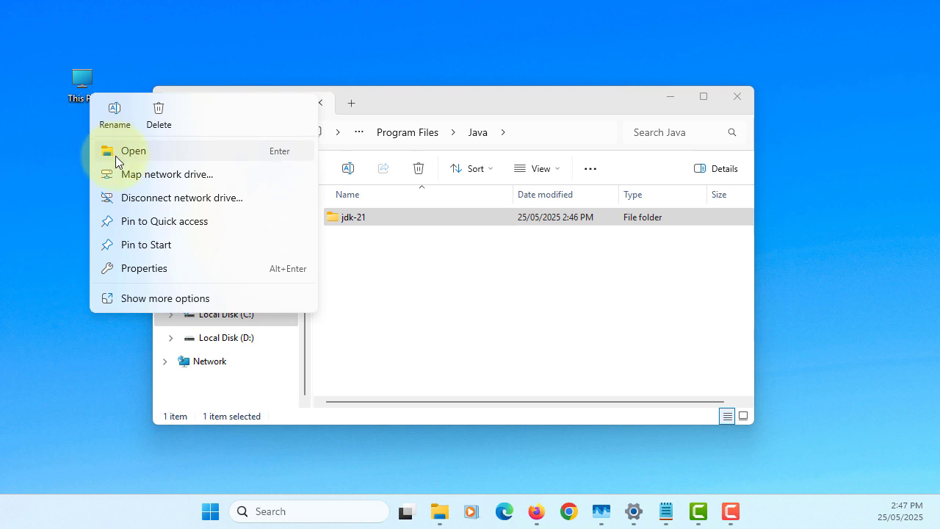
click(188, 299)
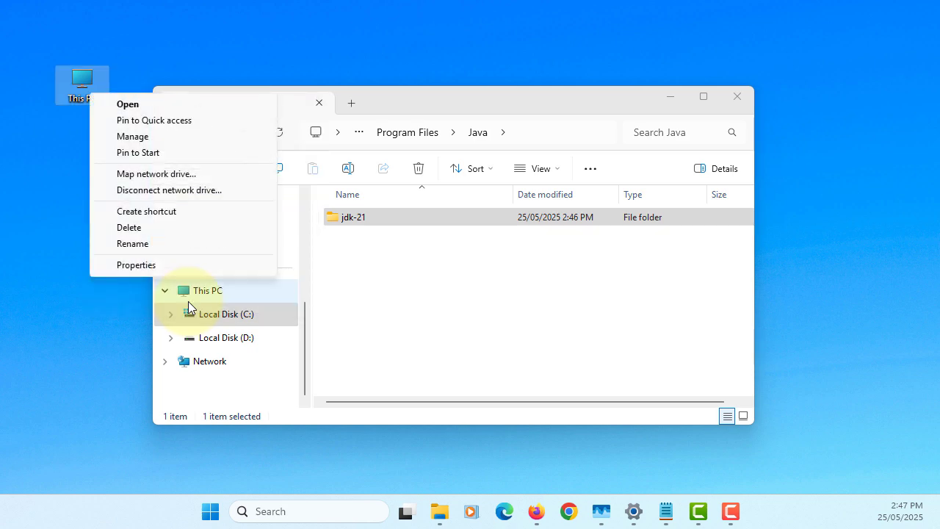
click(141, 267)
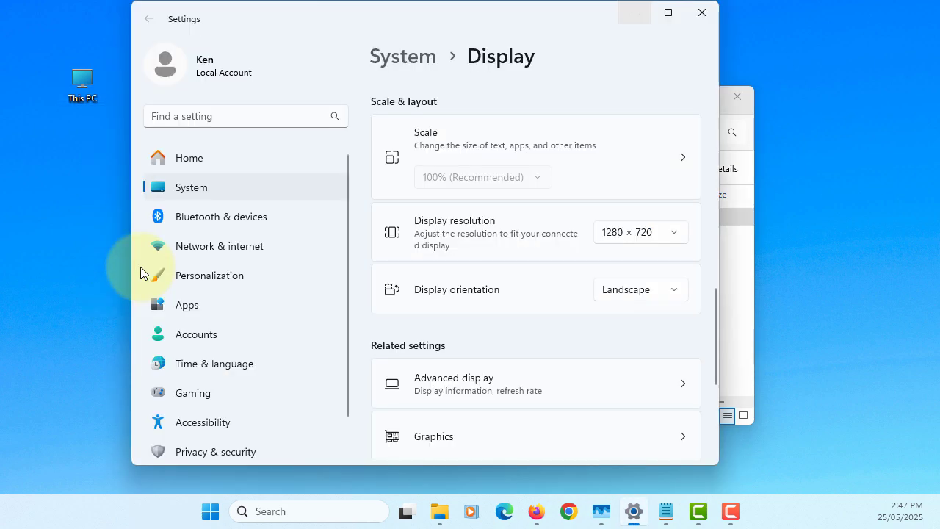
scroll(595, 326, down, 5)
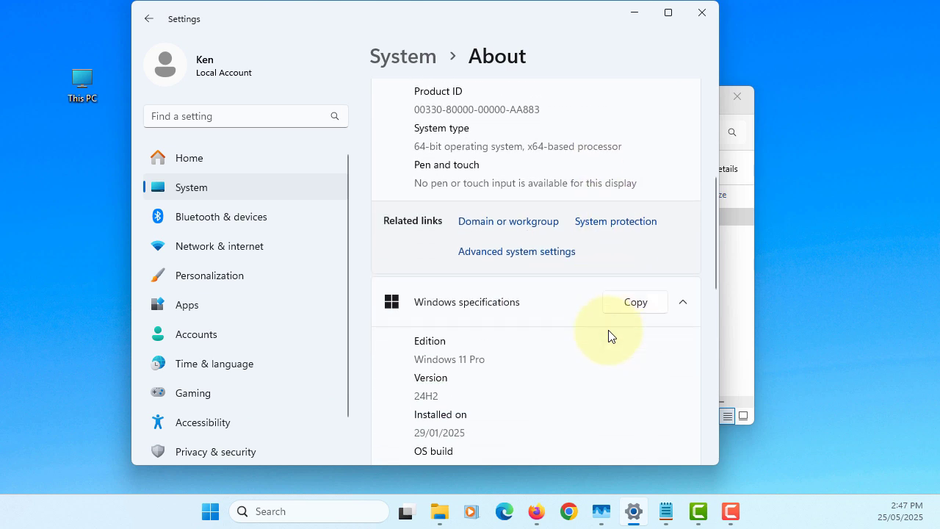
scroll(609, 335, down, 2)
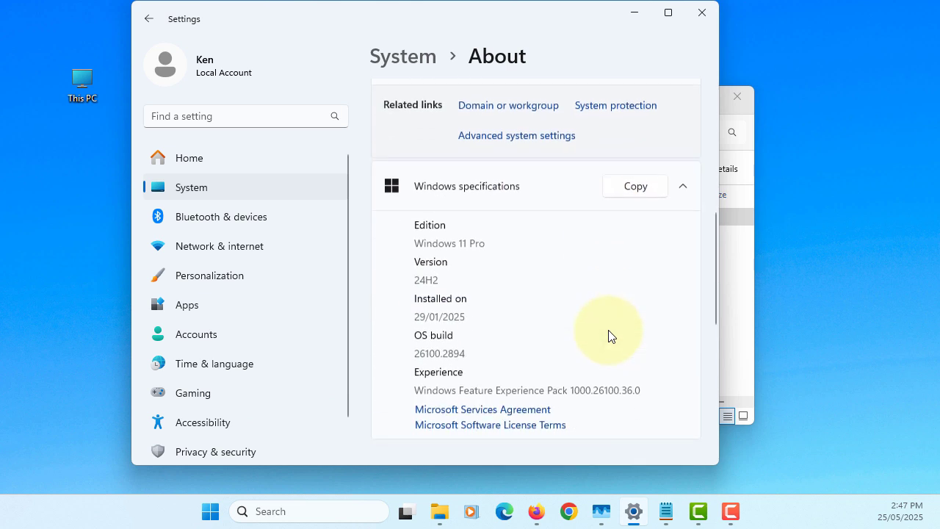
click(507, 142)
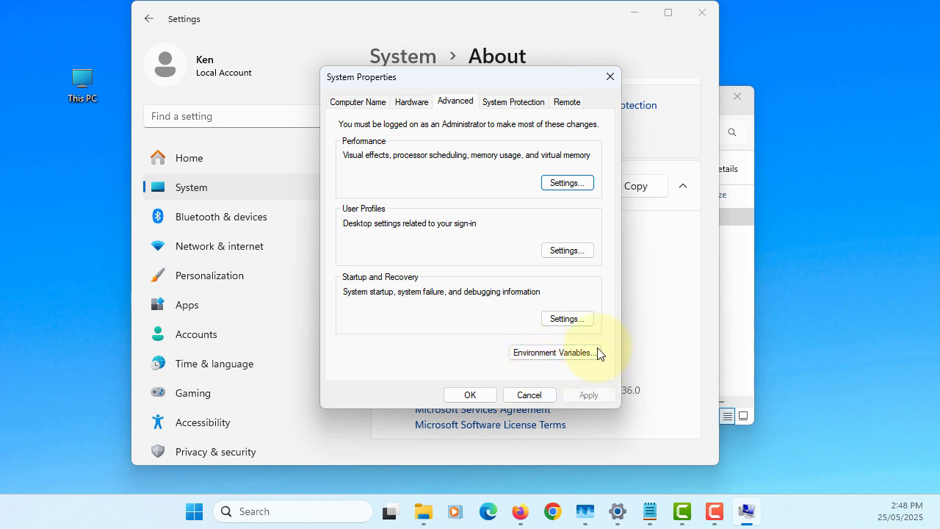
click(555, 354)
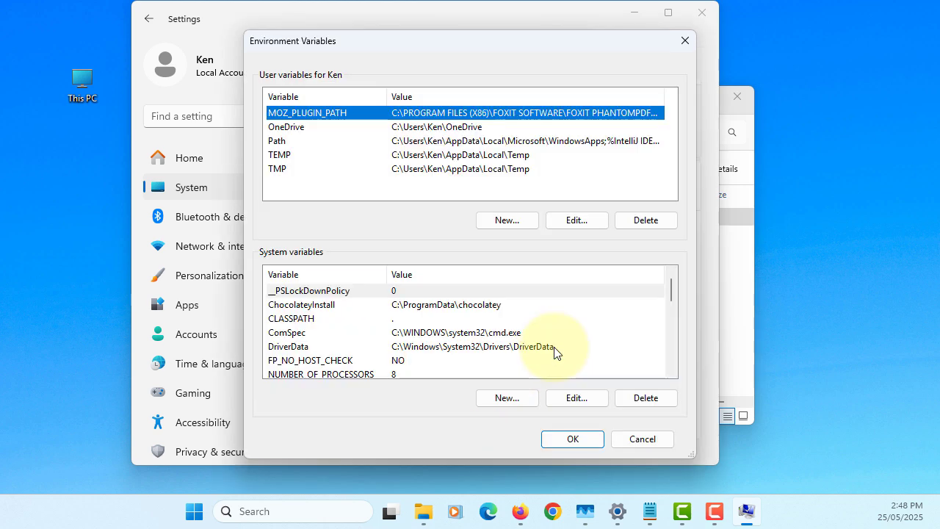
Create a user variable named CLASSPATH with a single dot (.) as its value.
click(507, 220)
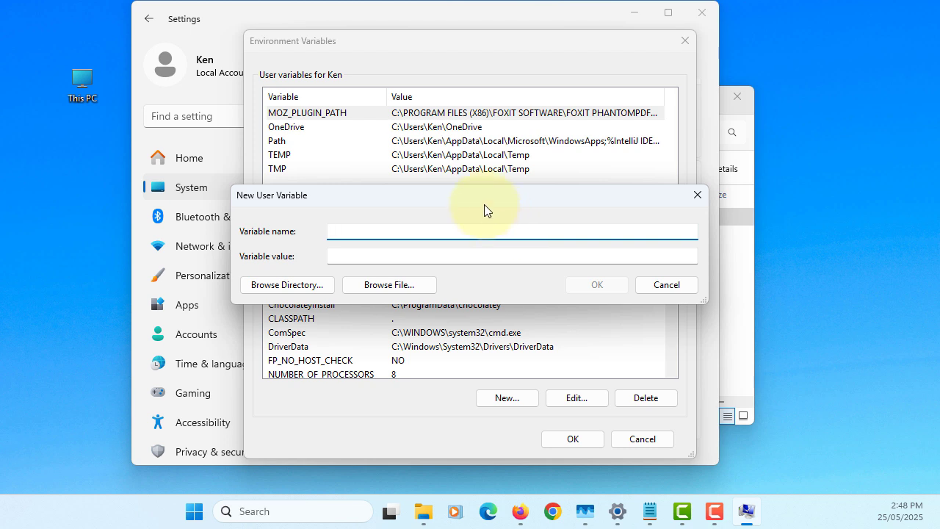
text(CLASSPATH)
key(Tab)
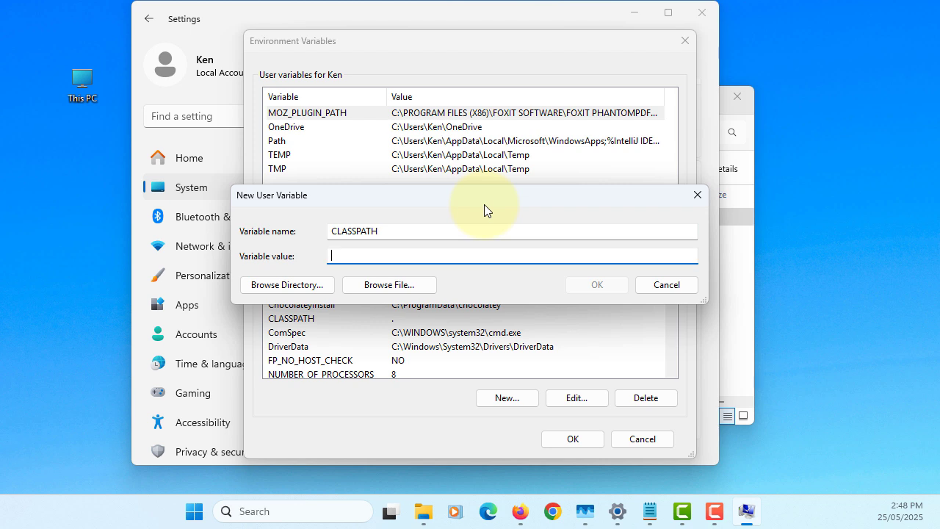
text(.)
click(592, 284)
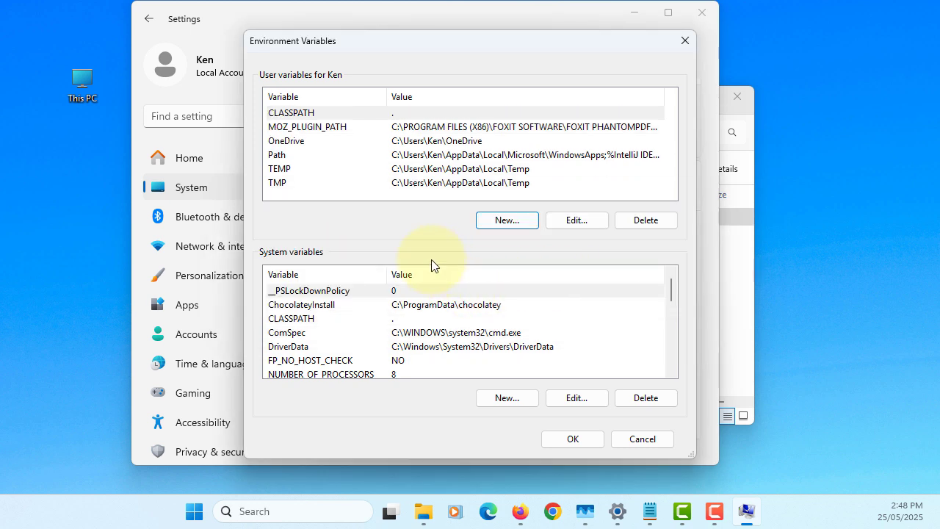
Create a user variable JAVA_HOME with the value C:\Program Files\Java\jdk-21, copying the path from the jdk-21 folder in File Explorer.
click(513, 223)
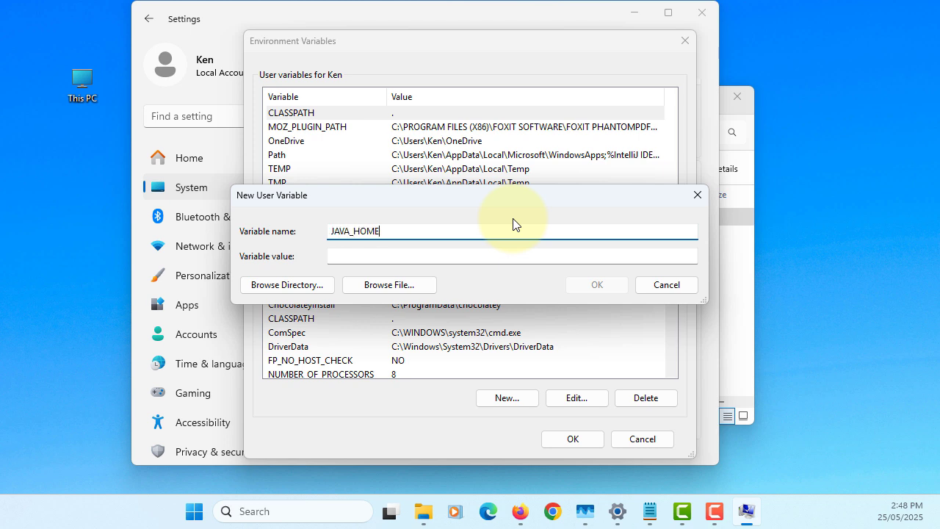
click(441, 255)
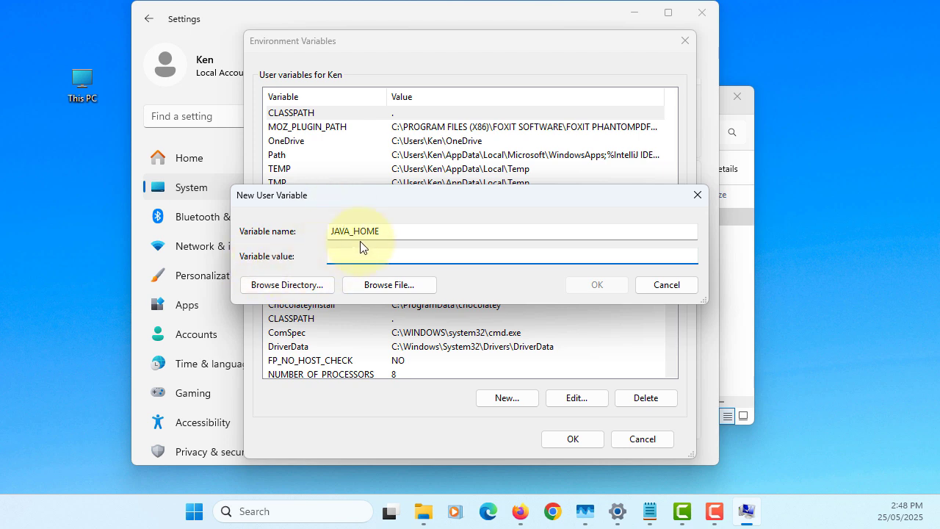
click(739, 311)
click(465, 328)
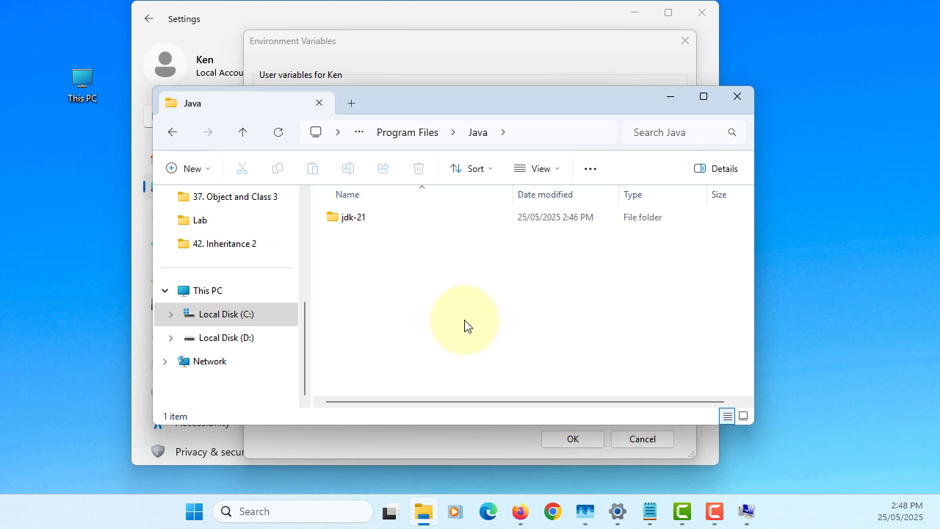
double_click(354, 217)
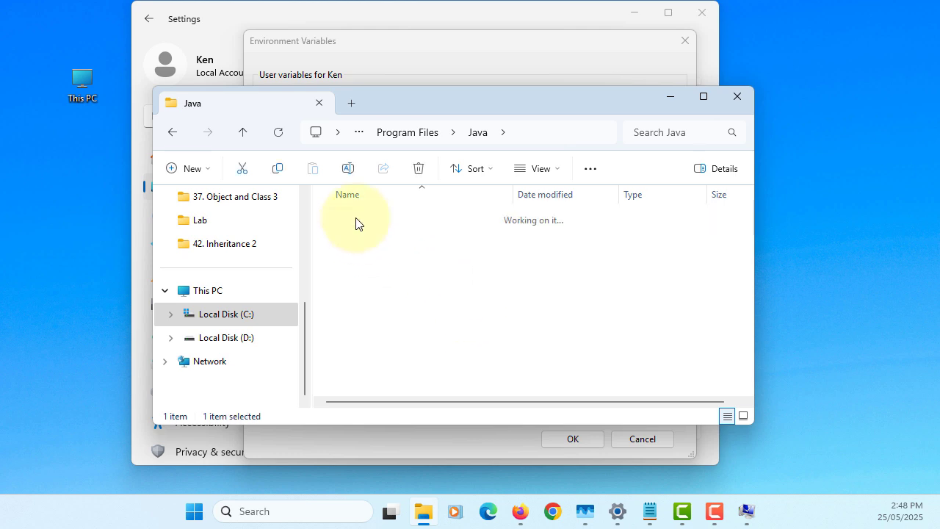
click(581, 132)
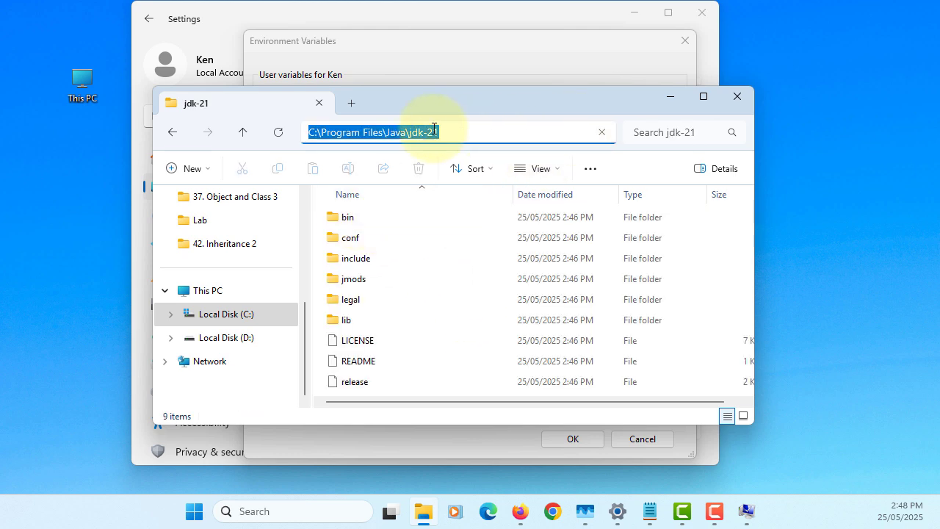
right_click(443, 134)
click(472, 168)
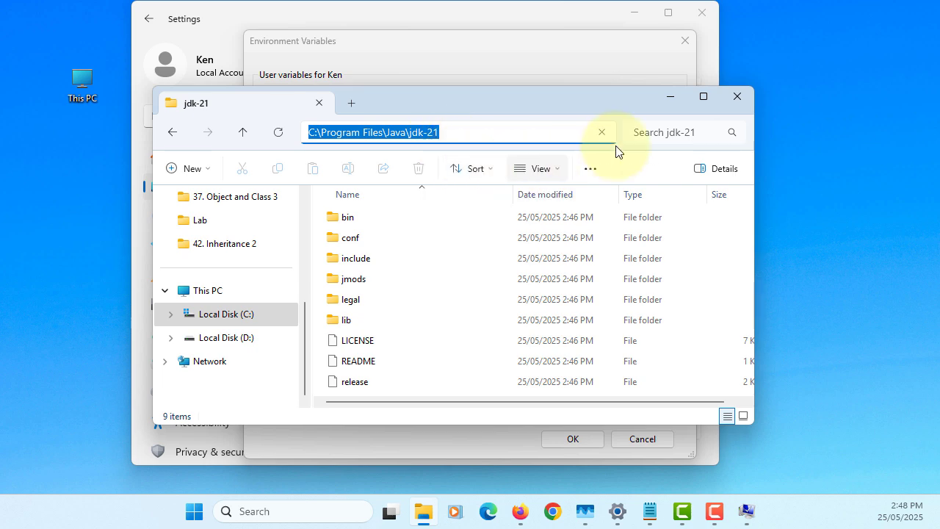
click(670, 96)
key(ctrl+v)
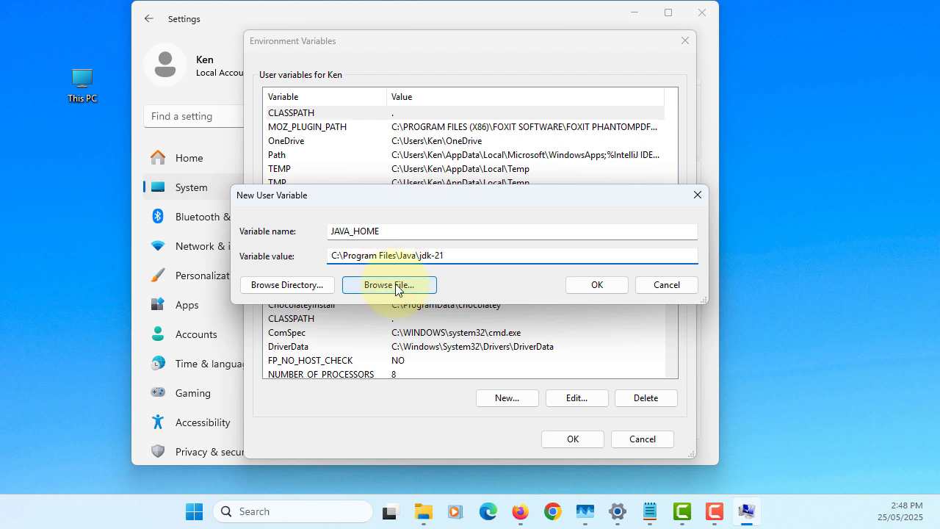
click(594, 287)
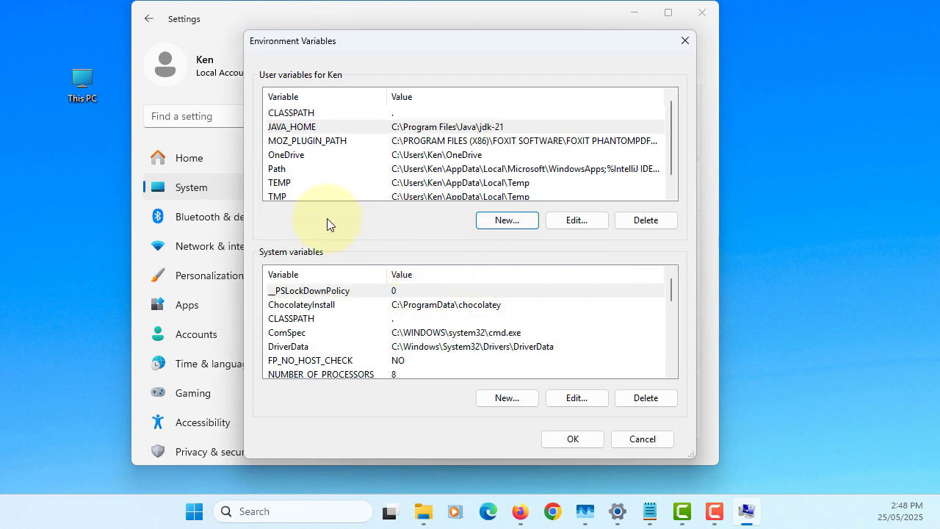
Add the entry %JAVA_HOME%\bin to the user variable Path.
click(289, 172)
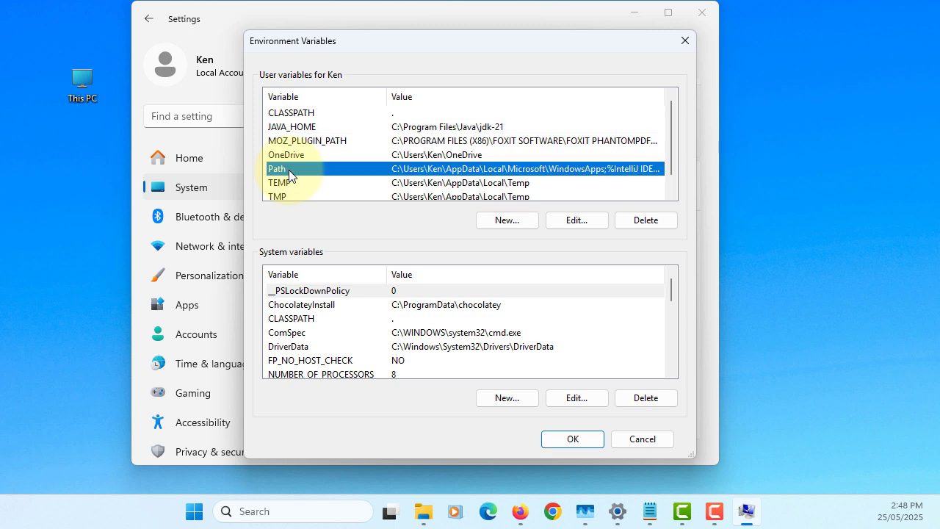
click(571, 222)
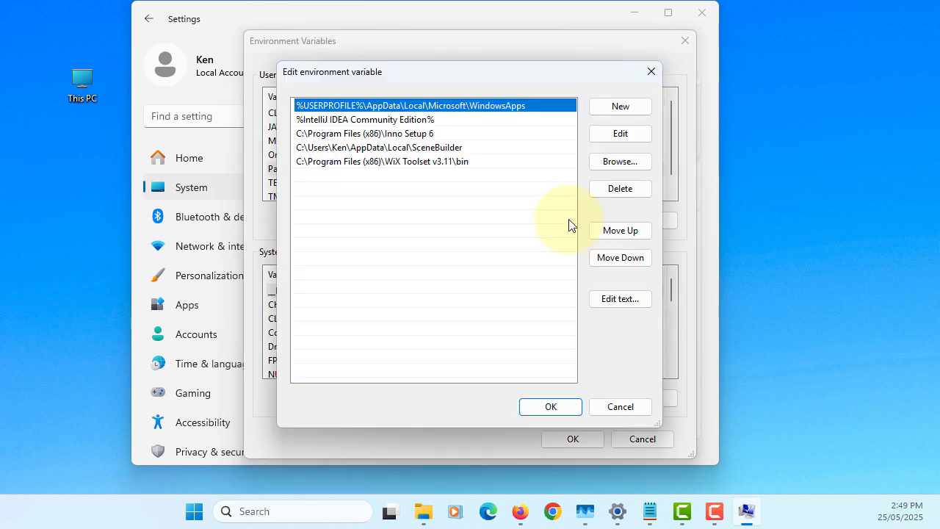
click(621, 106)
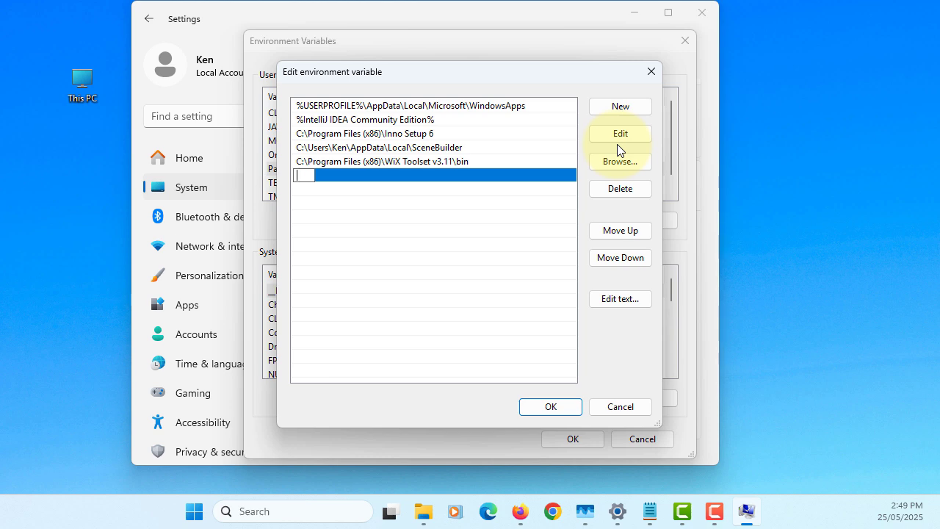
text(%JAVA_HOM)
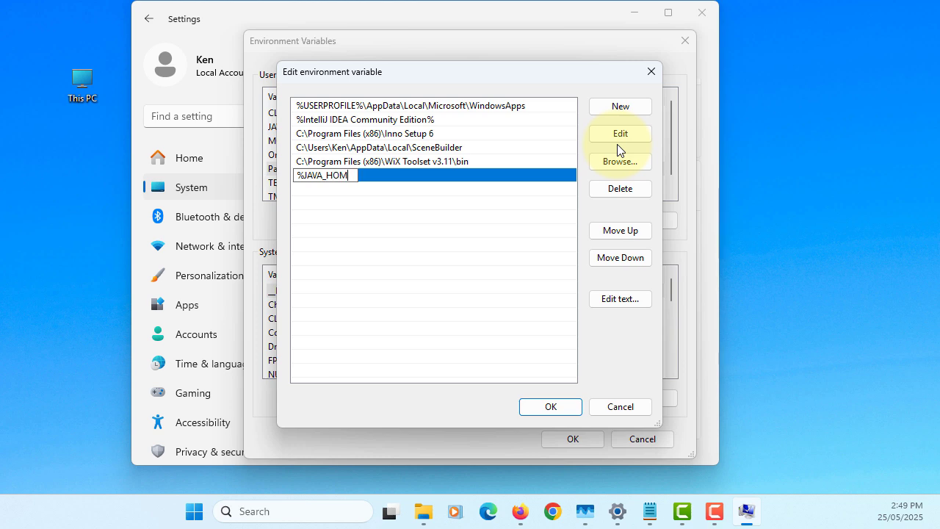
text(E%\bin)
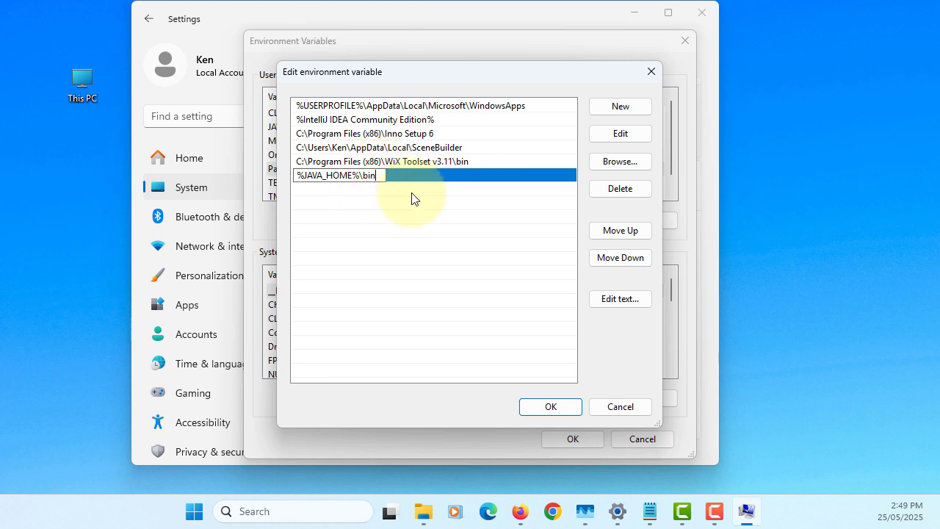
click(551, 409)
Save the environment variables, confirm the System Properties dialog and close the Settings window.
click(573, 439)
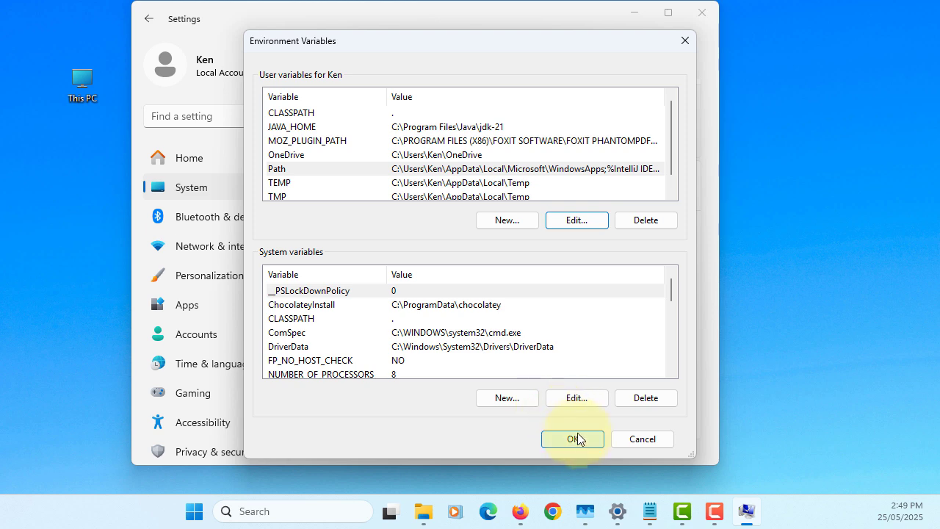
click(474, 395)
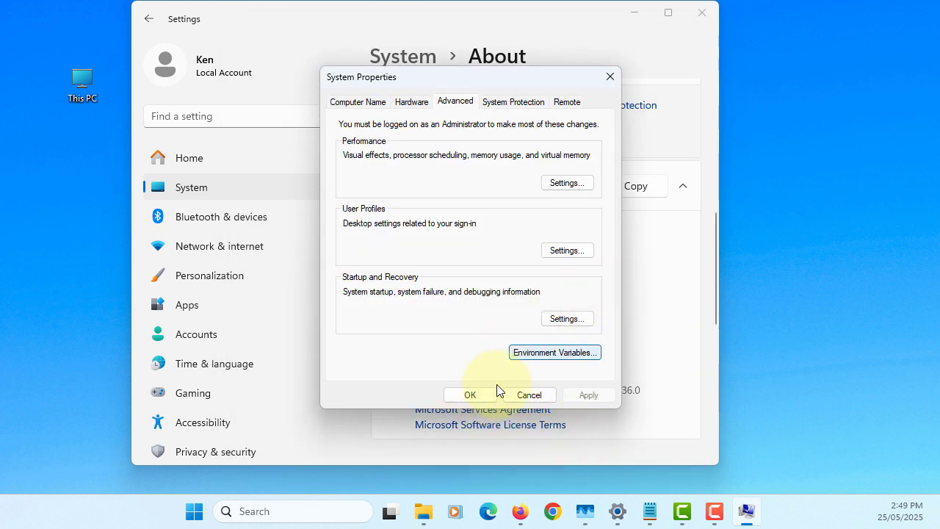
click(485, 395)
click(702, 19)
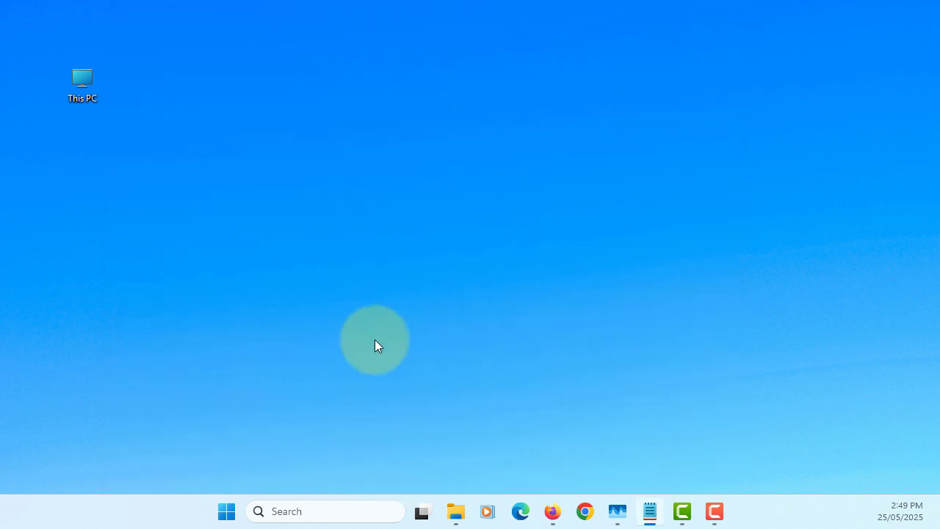
Open Command Prompt and check the Java compiler's version with javac -version.
click(345, 512)
text(cmd)
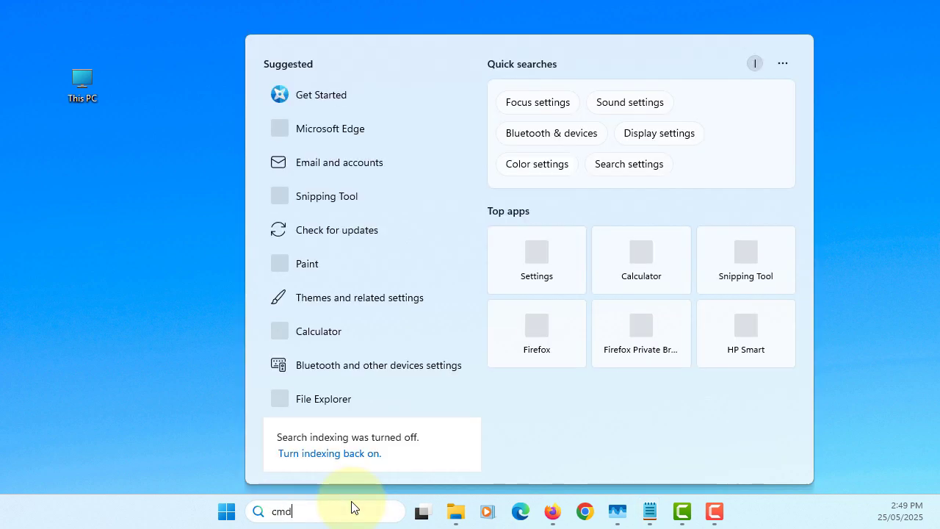
key(Return)
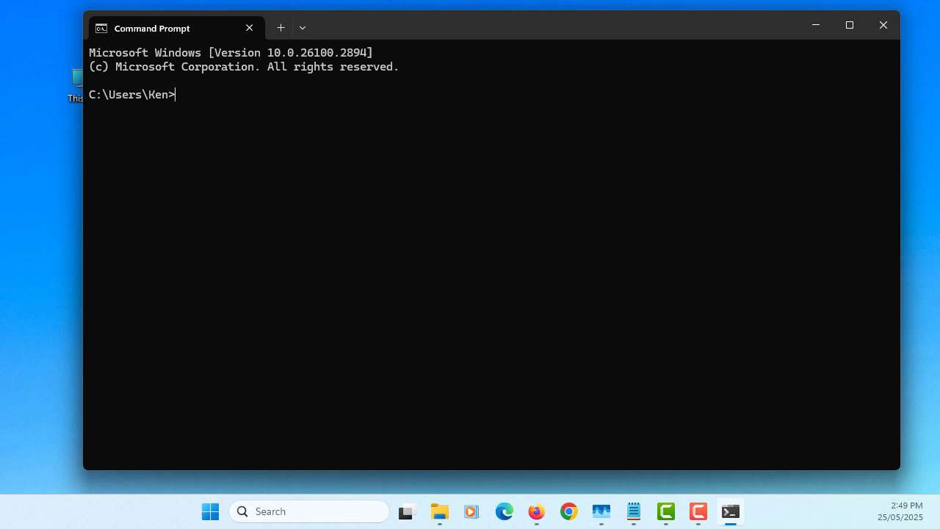
text(javac -version)
key(Return)
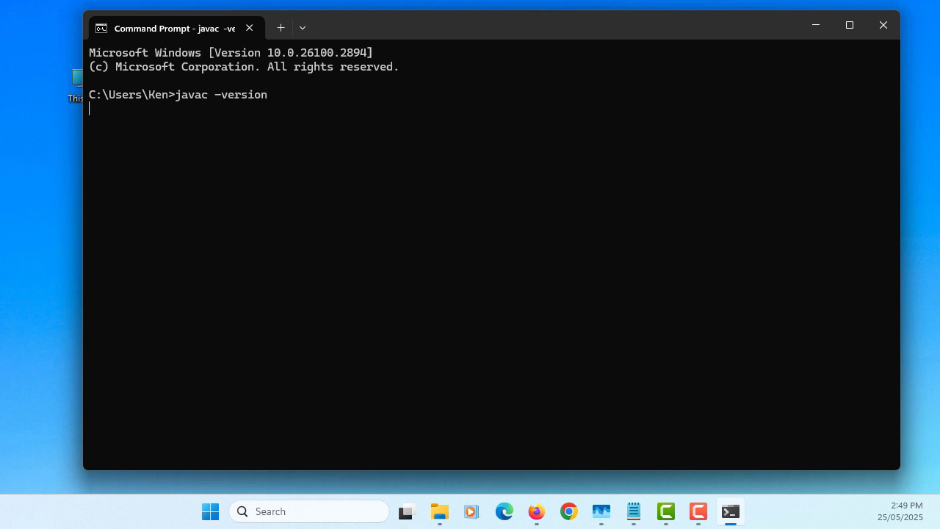